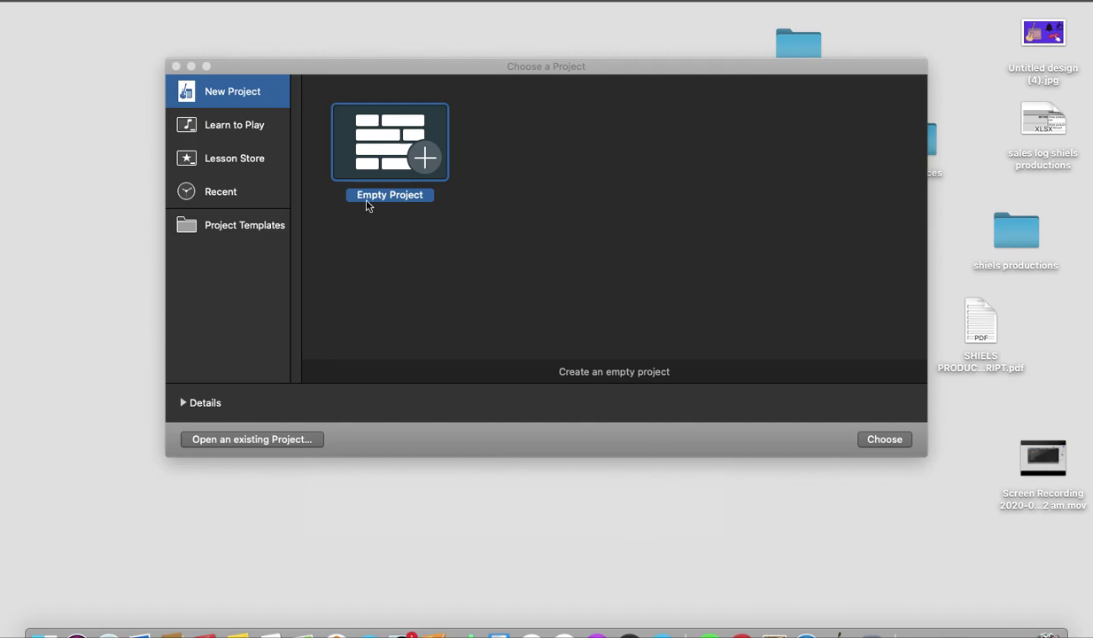
# - Create an empty project with a Software Instrument track, Classic Electric Piano
pyautogui.click(404, 130)
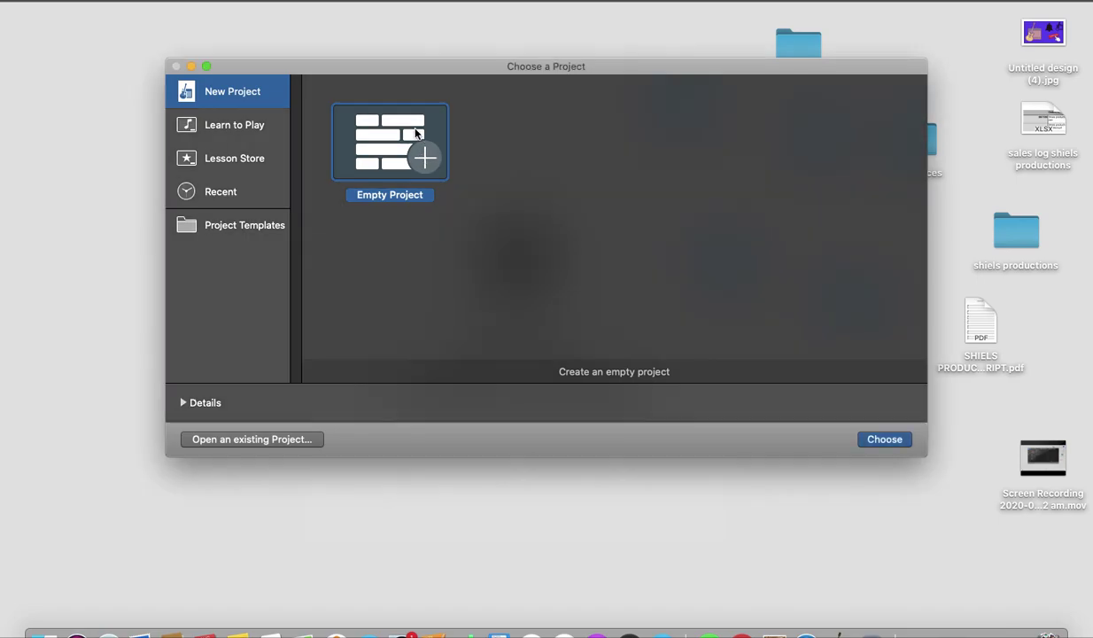
pyautogui.click(884, 440)
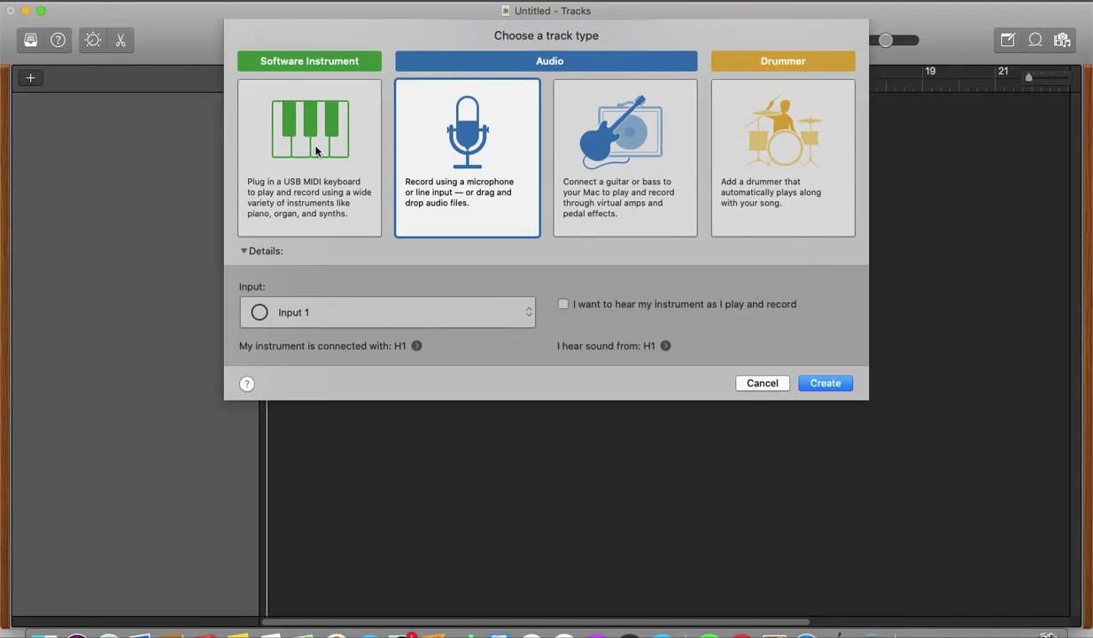
pyautogui.click(310, 147)
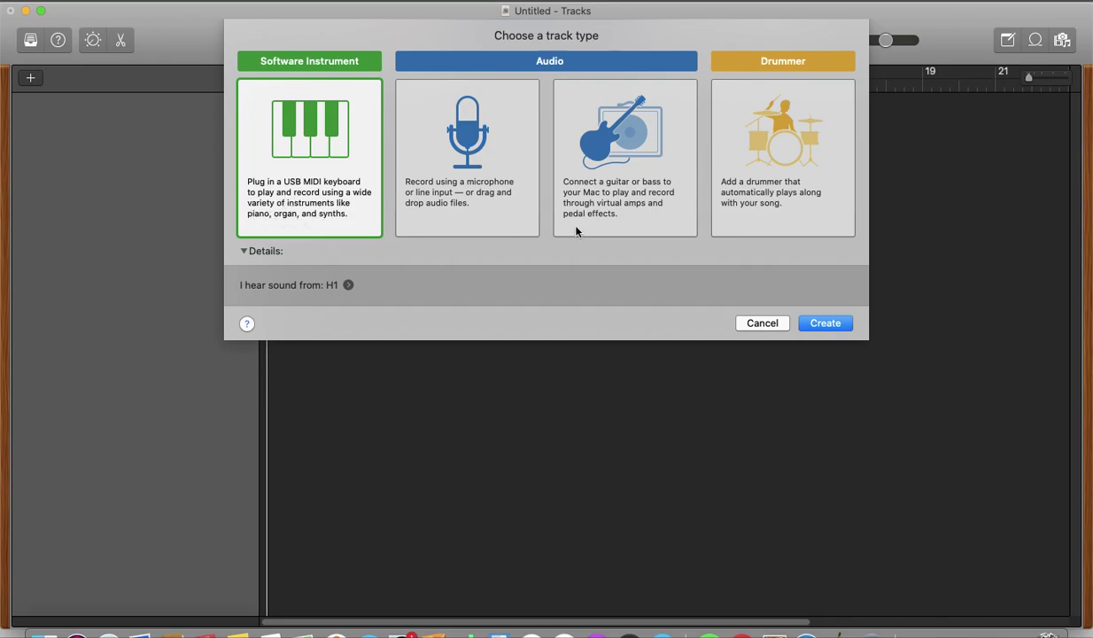
pyautogui.click(840, 326)
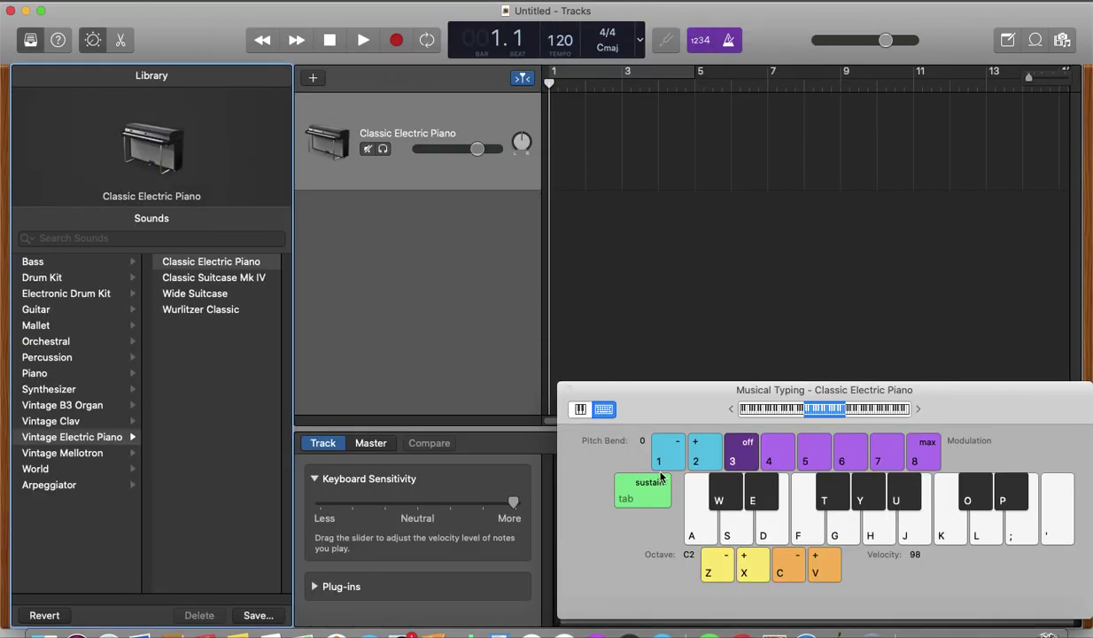
# - Move the Musical Typing window up over the tracks, toggling piano view and back
pyautogui.moveTo(969, 409); pyautogui.dragTo(723, 129)
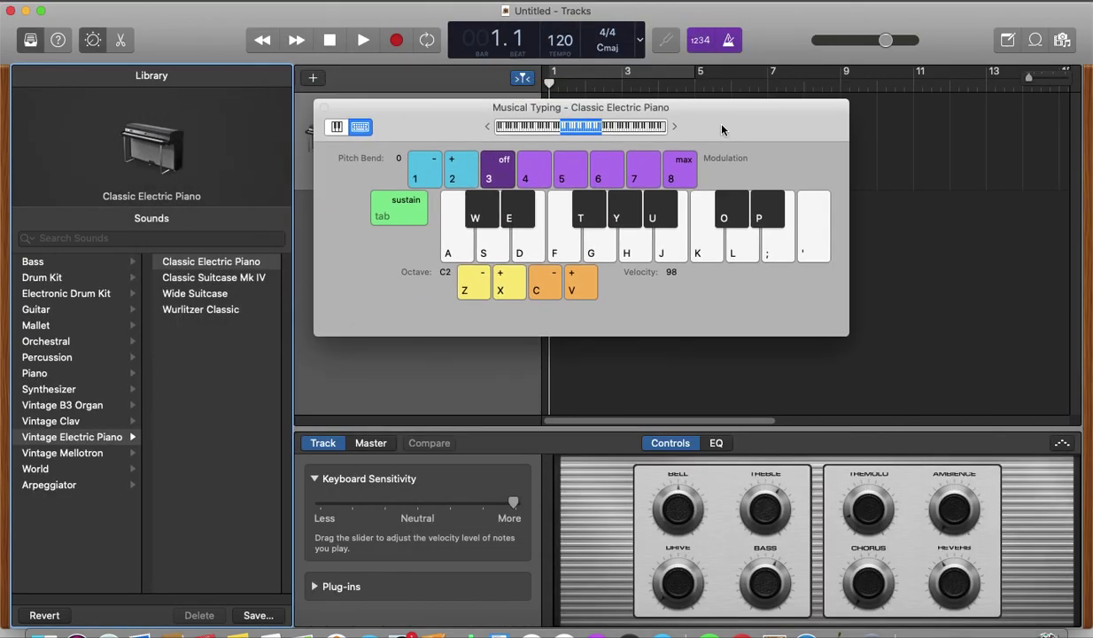
pyautogui.click(328, 129)
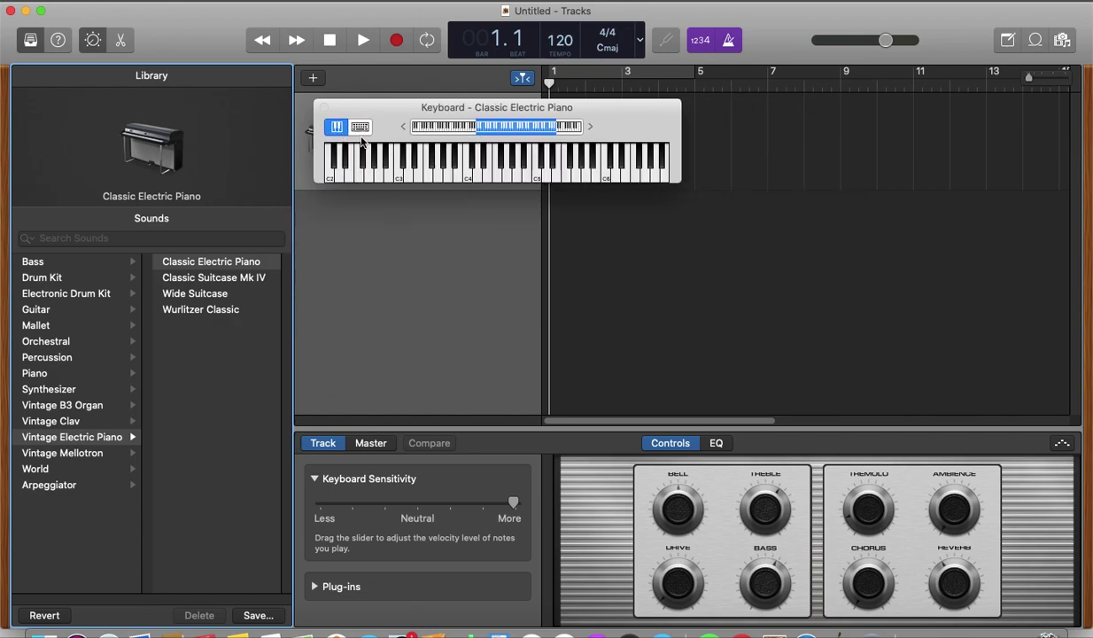
pyautogui.click(360, 128)
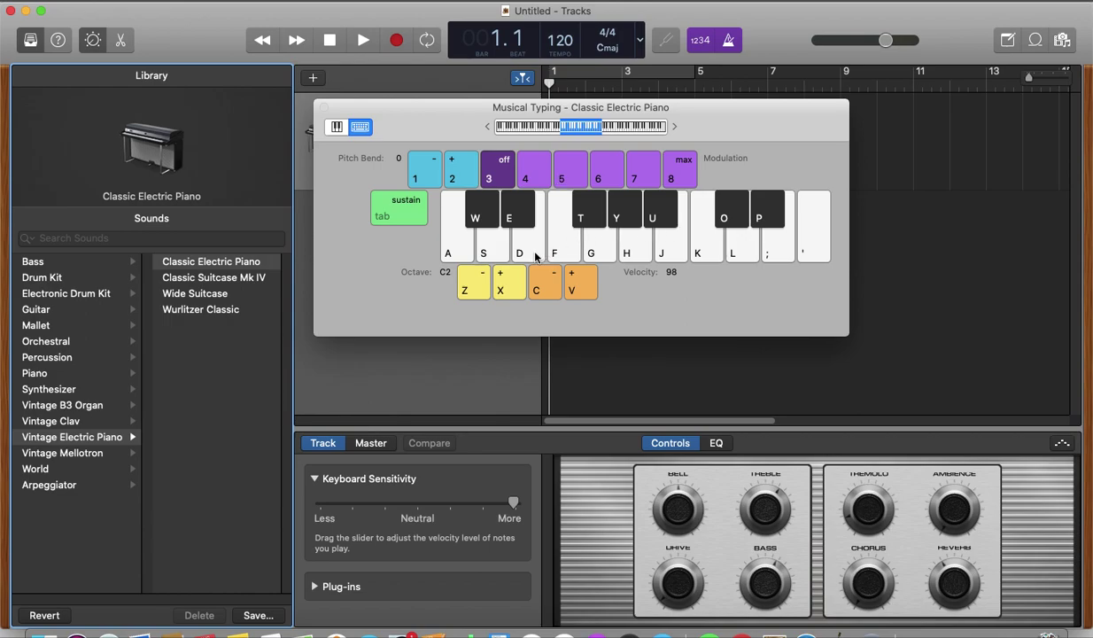
# - Play test notes A and D on the Classic Electric Piano with Musical Typing
pyautogui.press('a')
pyautogui.press('d')
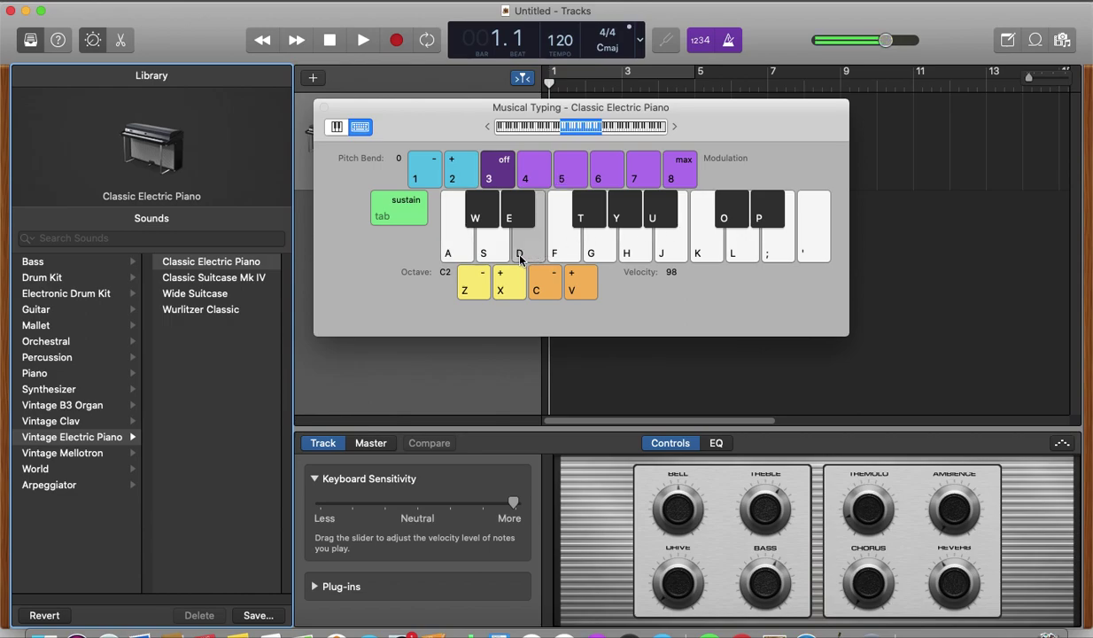
pyautogui.press('a')
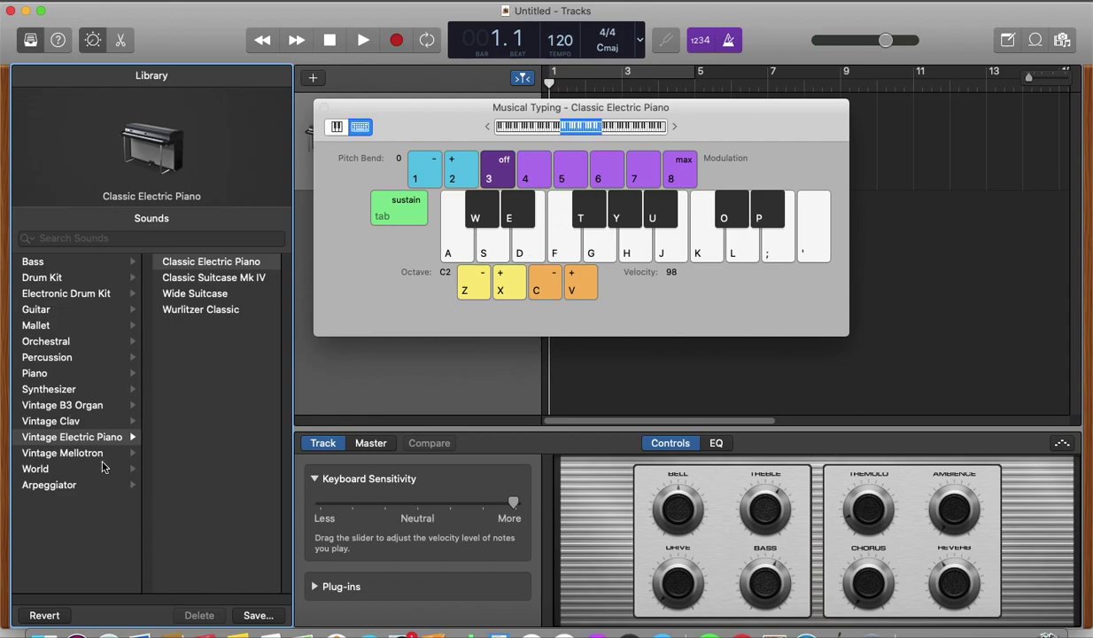
# - Load the Arpeggiator > Synth Basics > French Funk Blips patch and play F to hear it
pyautogui.click(103, 453)
pyautogui.click(98, 487)
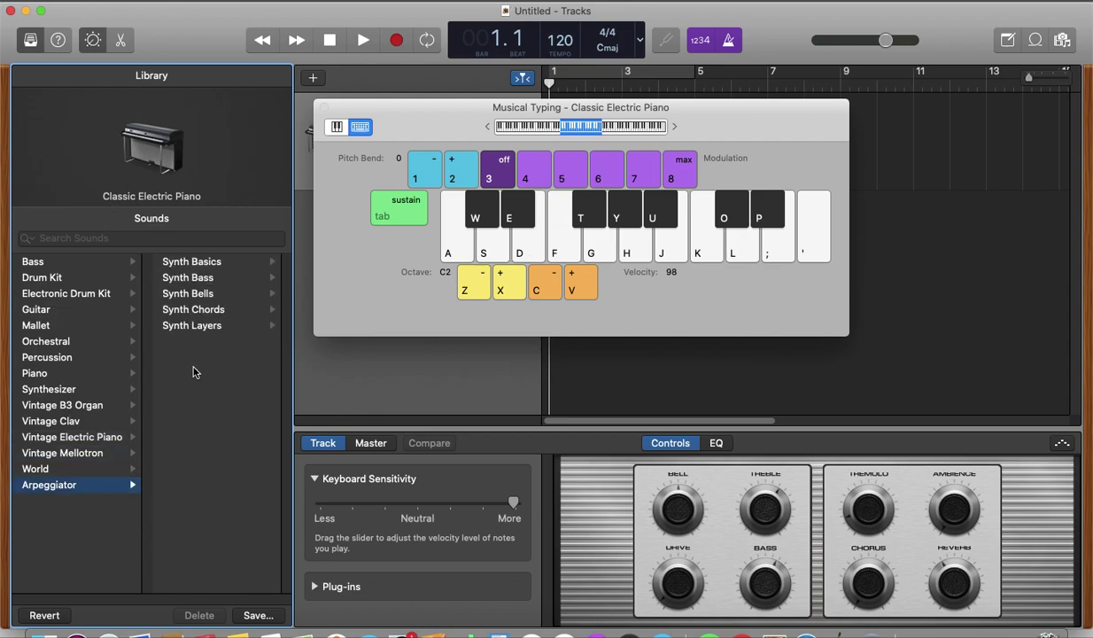
pyautogui.click(228, 262)
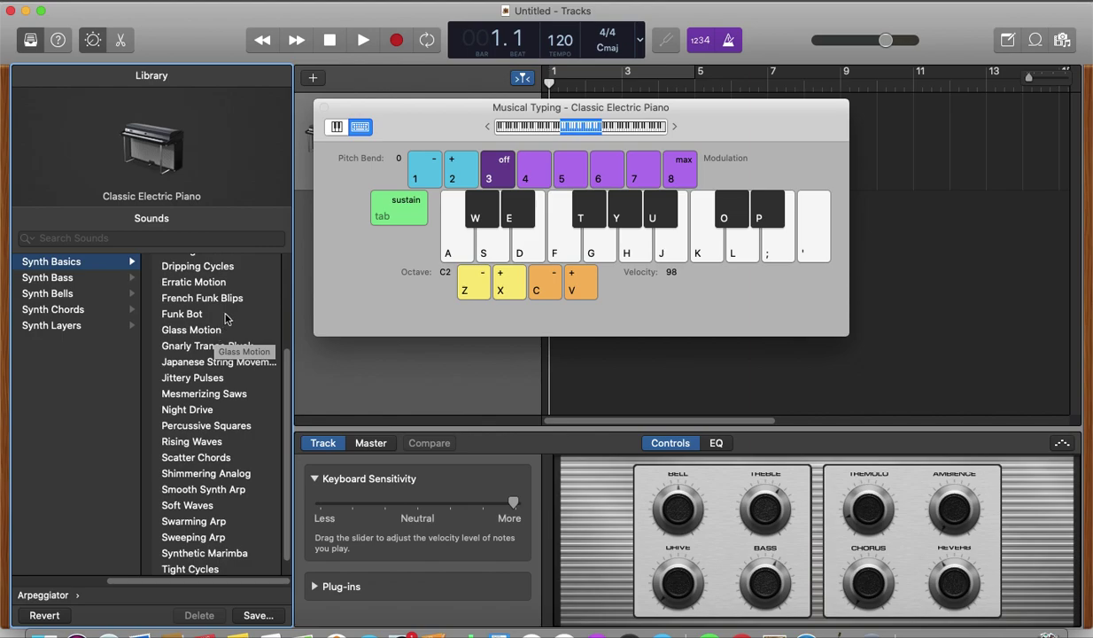
pyautogui.click(235, 299)
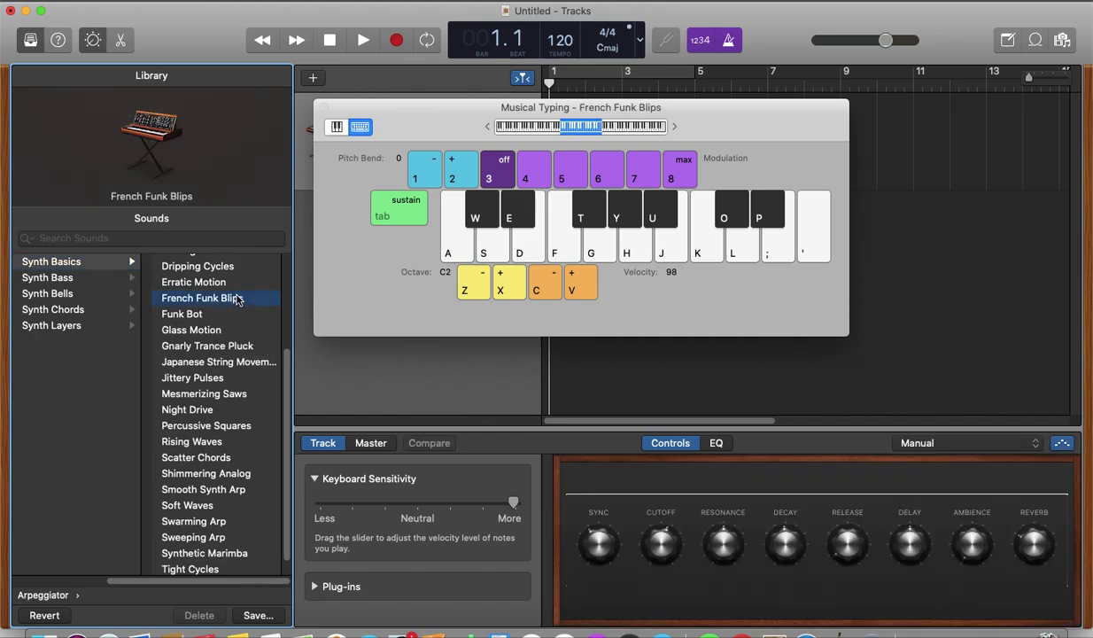
pyautogui.press('f')
# - Record a phrase with keys S, G and H (D sus4), stopping around bar 8
pyautogui.click(405, 40)
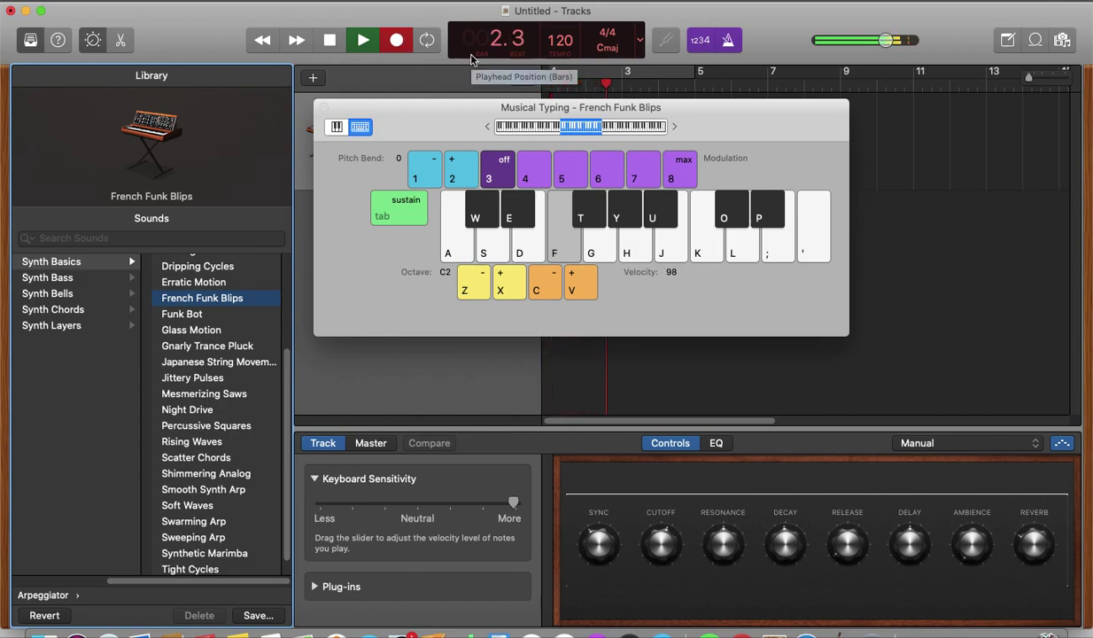
pyautogui.press('s')
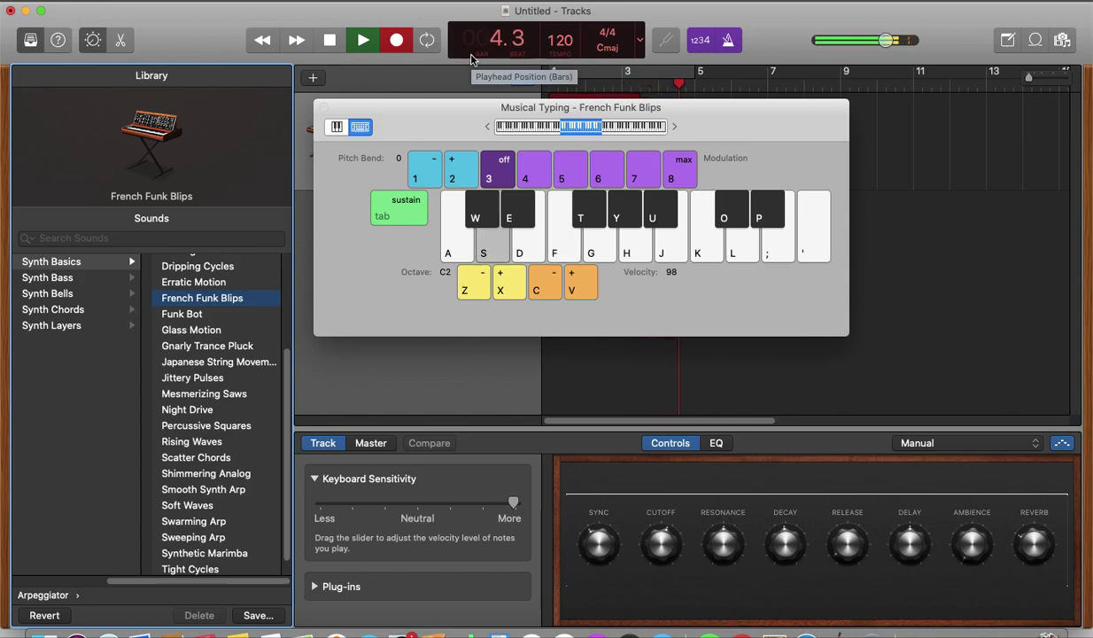
pyautogui.press('g')
pyautogui.press('h')
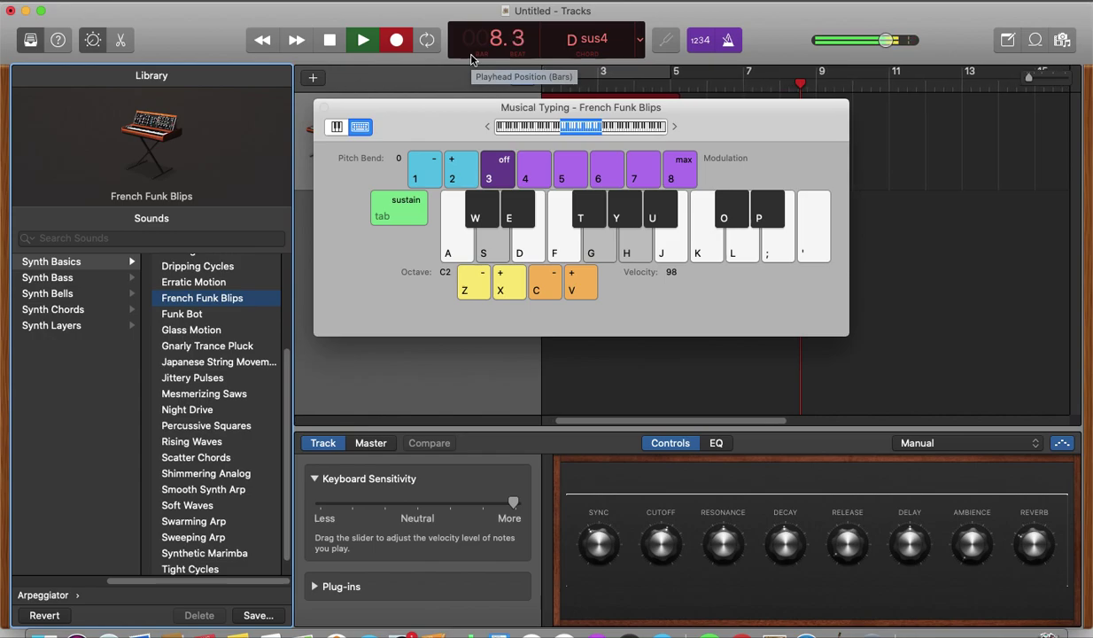
pyautogui.press('space')
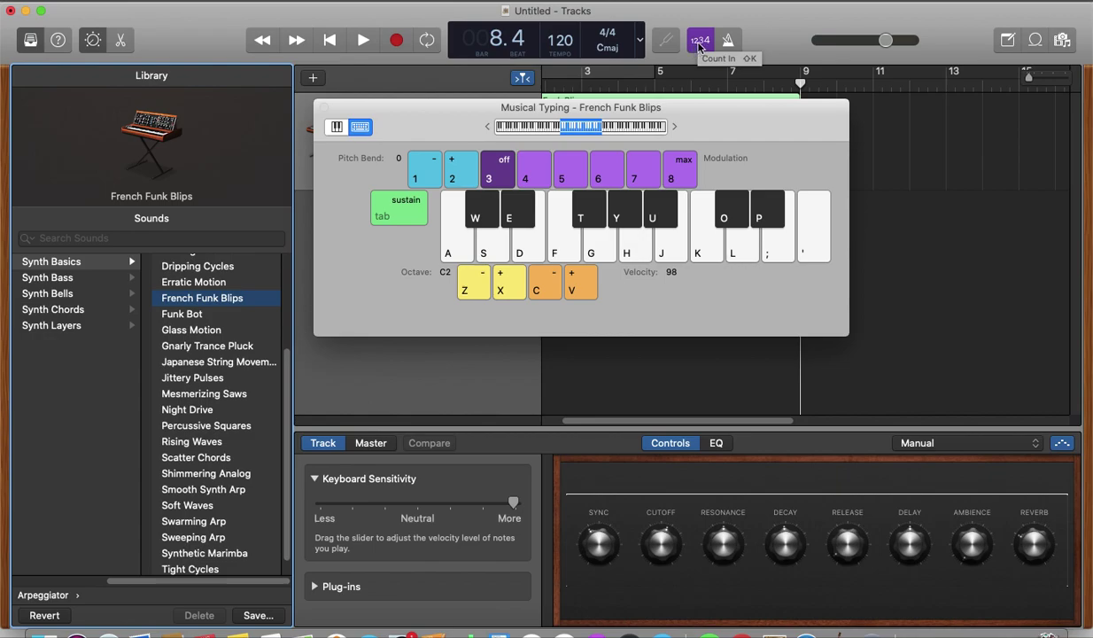
# - Disable the 1234 count-in and set the LCD to show Time only (00:15.990)
pyautogui.click(699, 44)
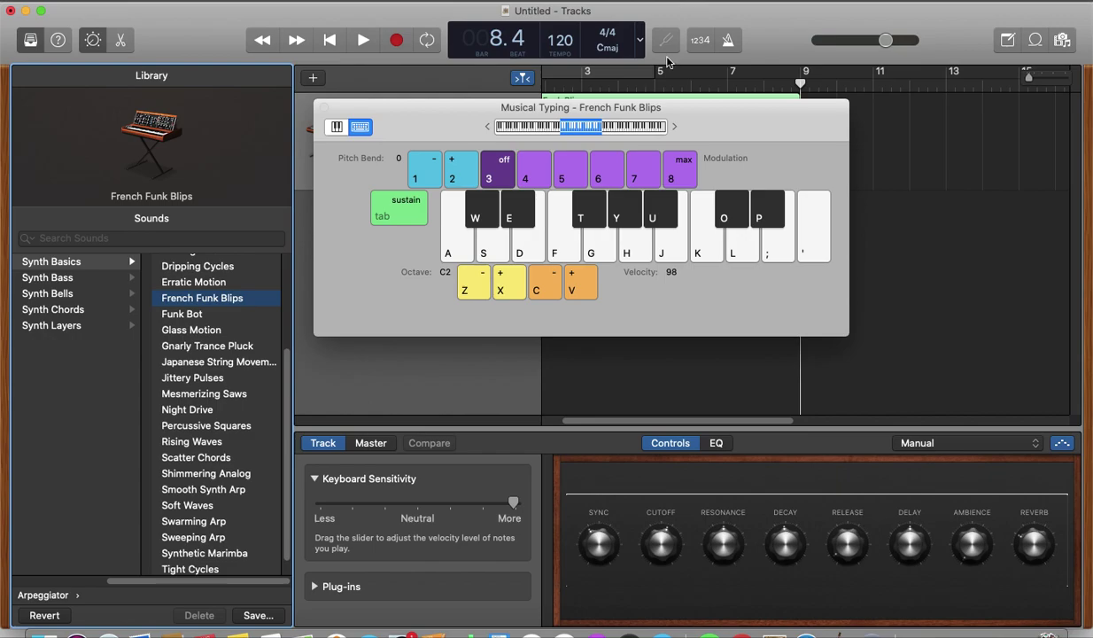
pyautogui.click(638, 46)
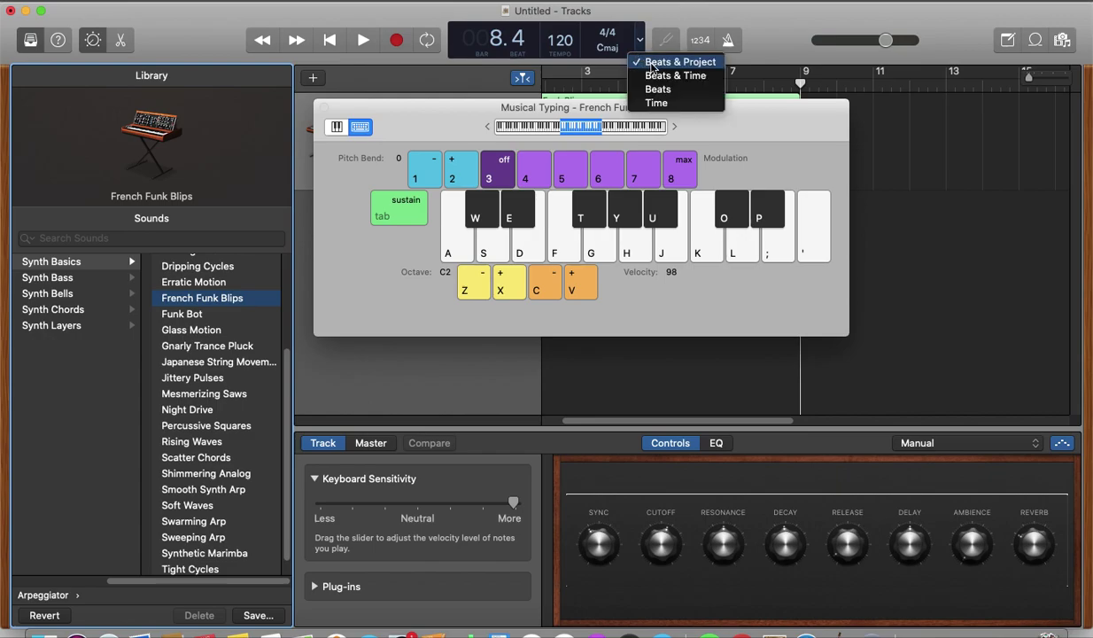
pyautogui.click(653, 77)
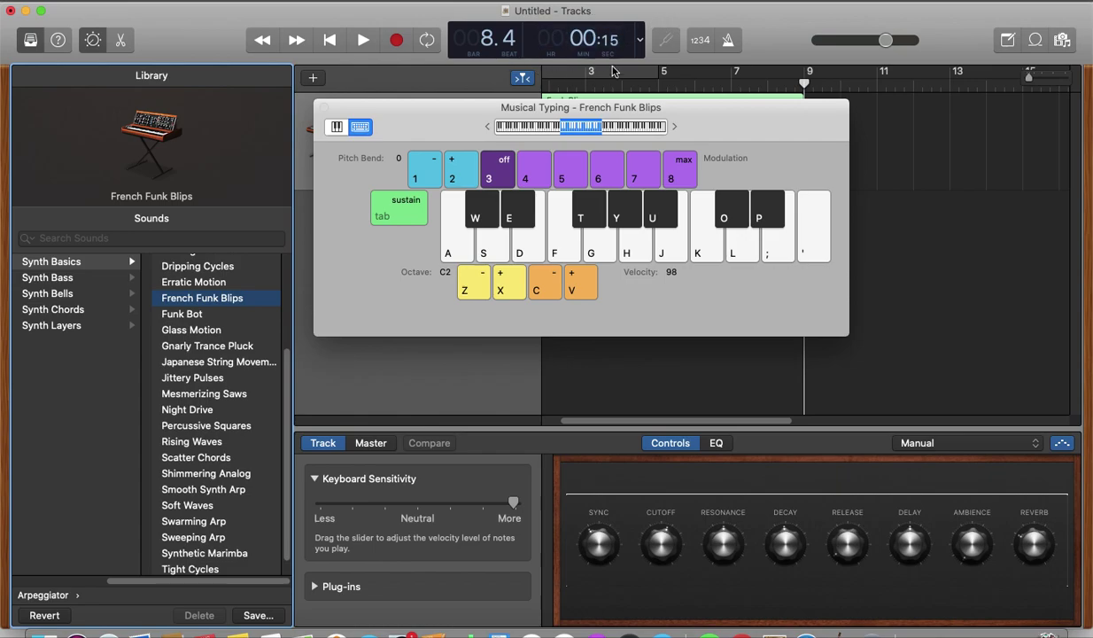
pyautogui.click(635, 46)
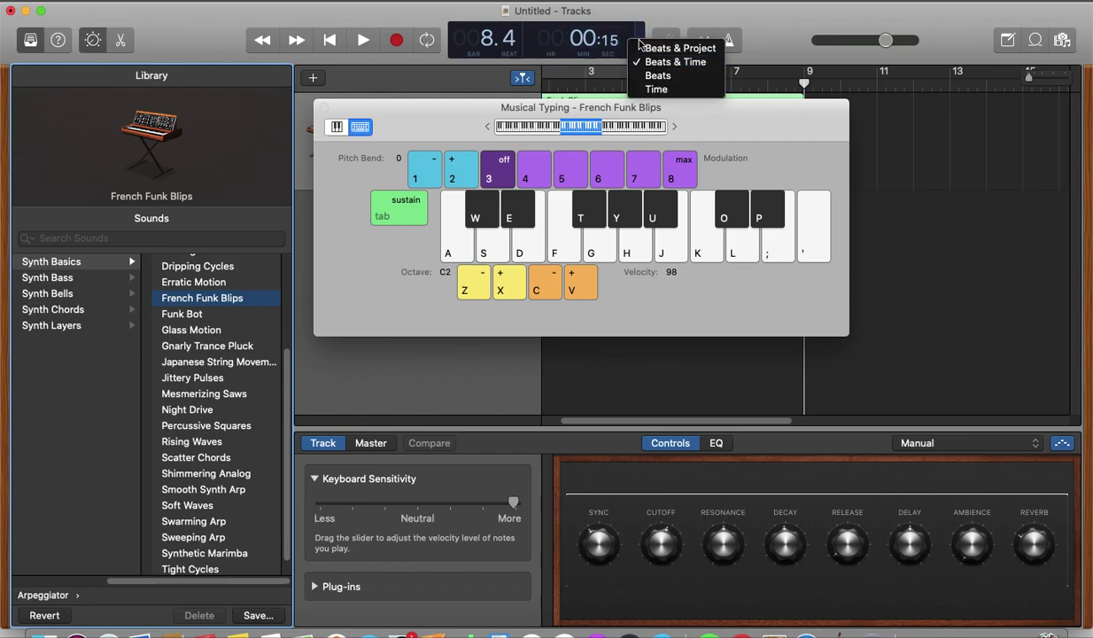
pyautogui.click(652, 88)
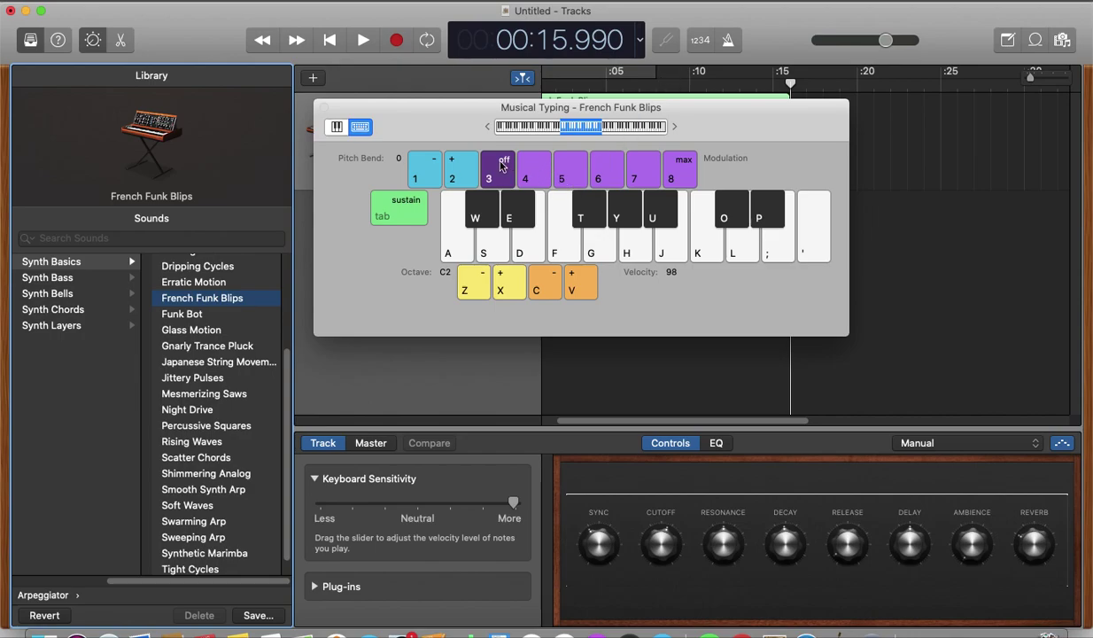
# - Record a second French Funk Blips take playing F, A, T and W
pyautogui.click(397, 41)
pyautogui.press('f')
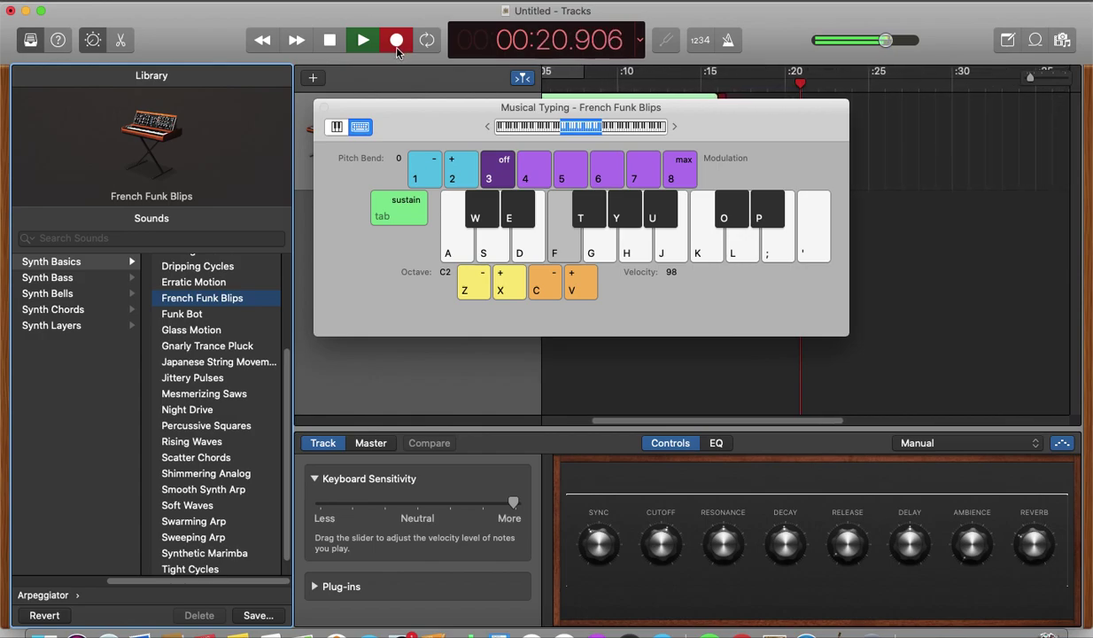
pyautogui.press('a')
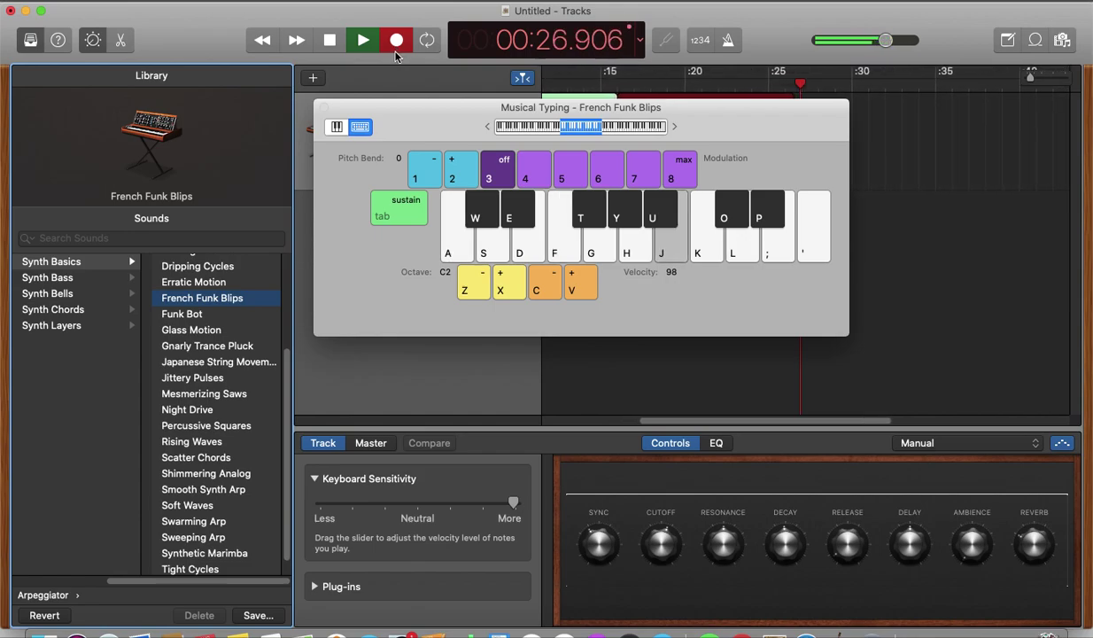
pyautogui.press('t')
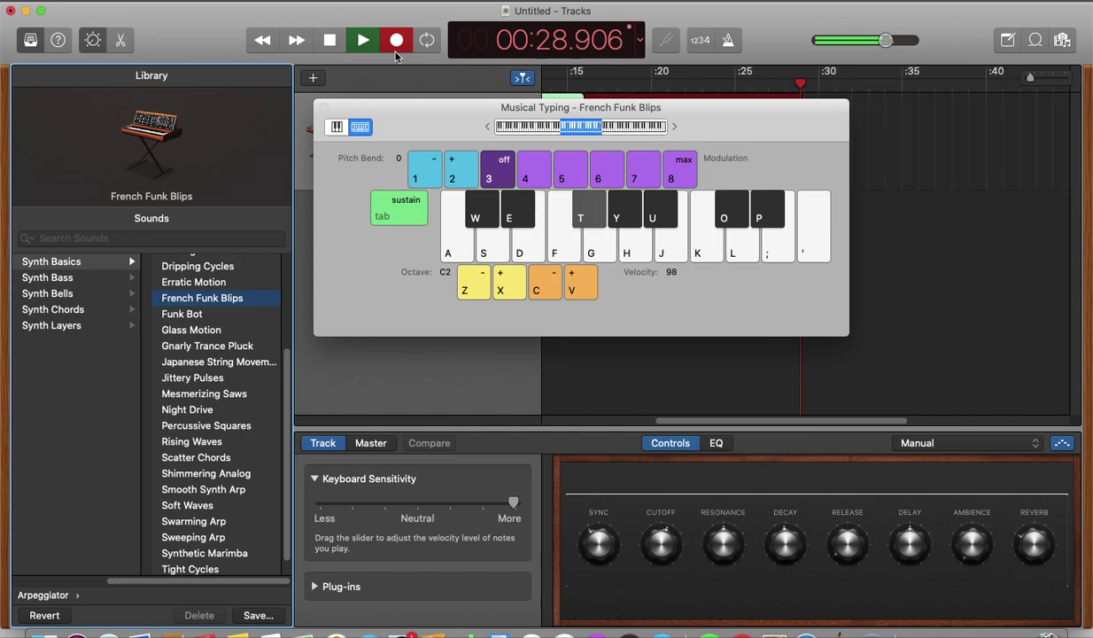
pyautogui.press('w')
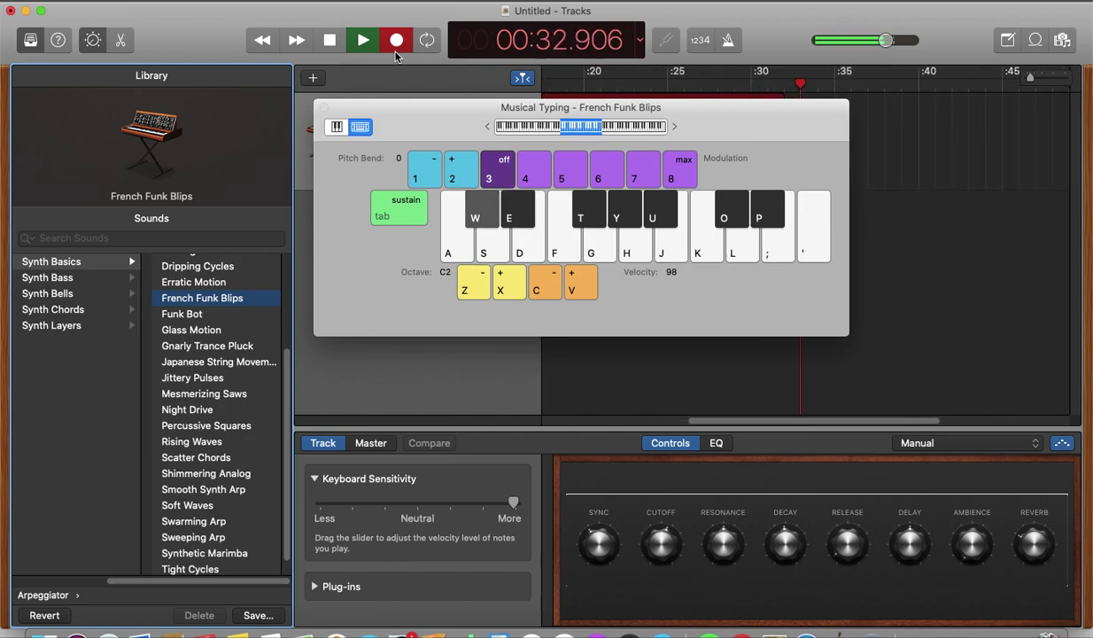
# - Stop the second take at 00:34.287 and play F at octave C0
pyautogui.click(396, 45)
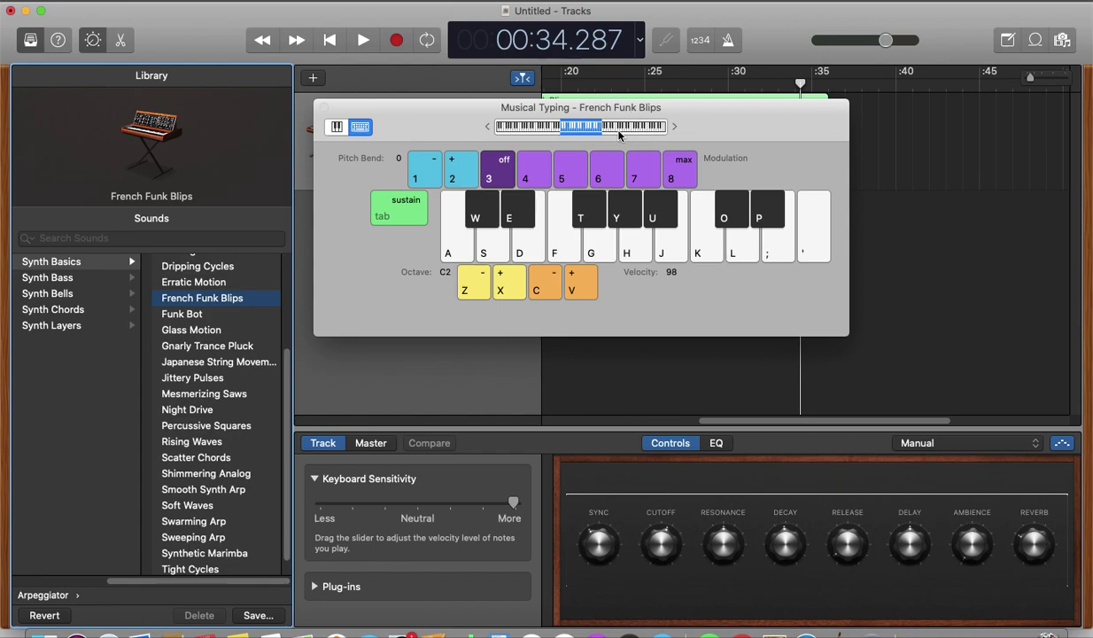
pyautogui.click(534, 131)
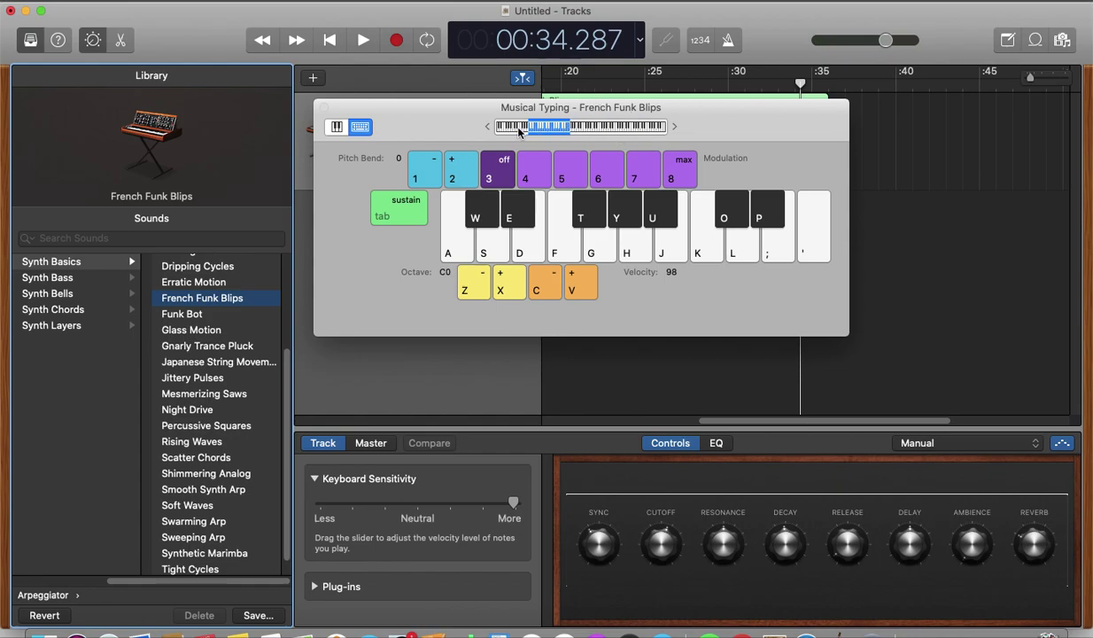
pyautogui.press('f')
# - Play a low A at octave C-2, then a high H note at octave C6
pyautogui.click(513, 128)
pyautogui.press('a')
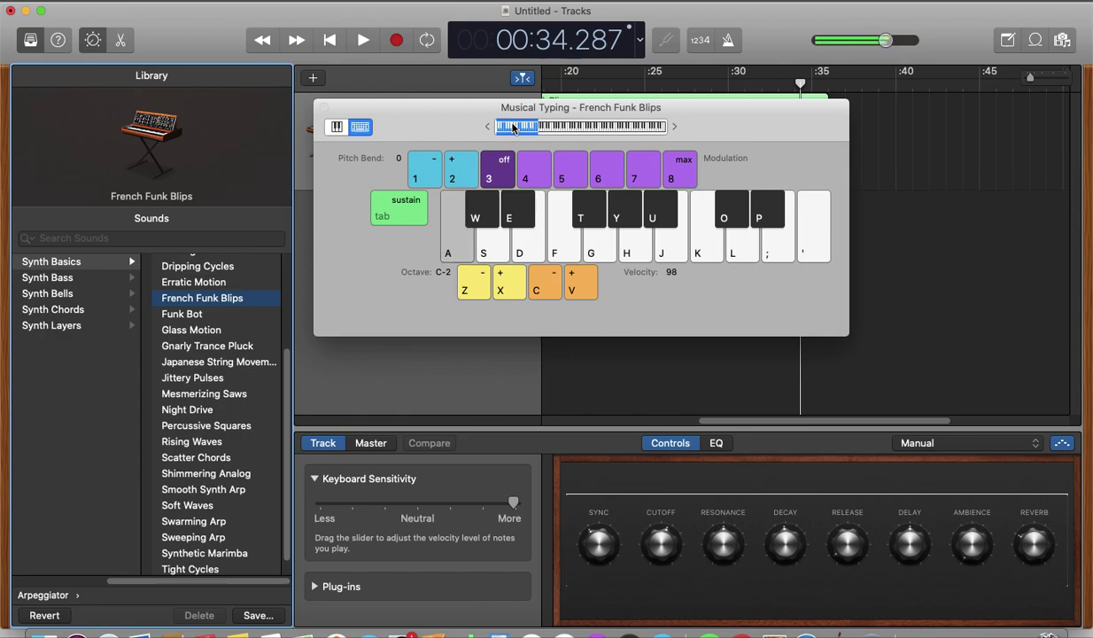
pyautogui.press('a')
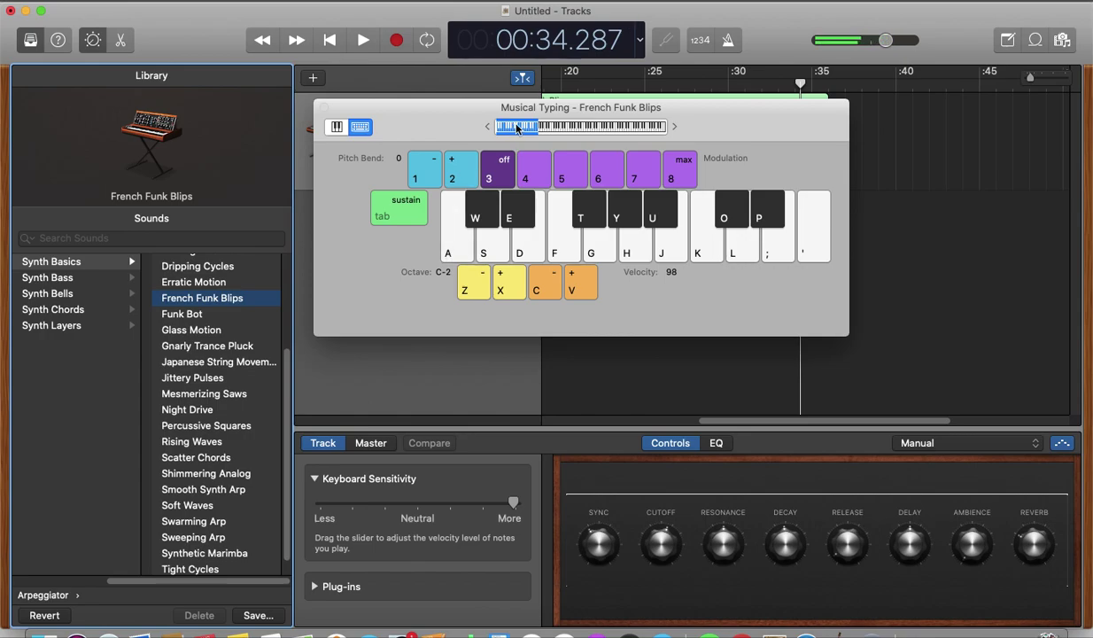
pyautogui.click(643, 126)
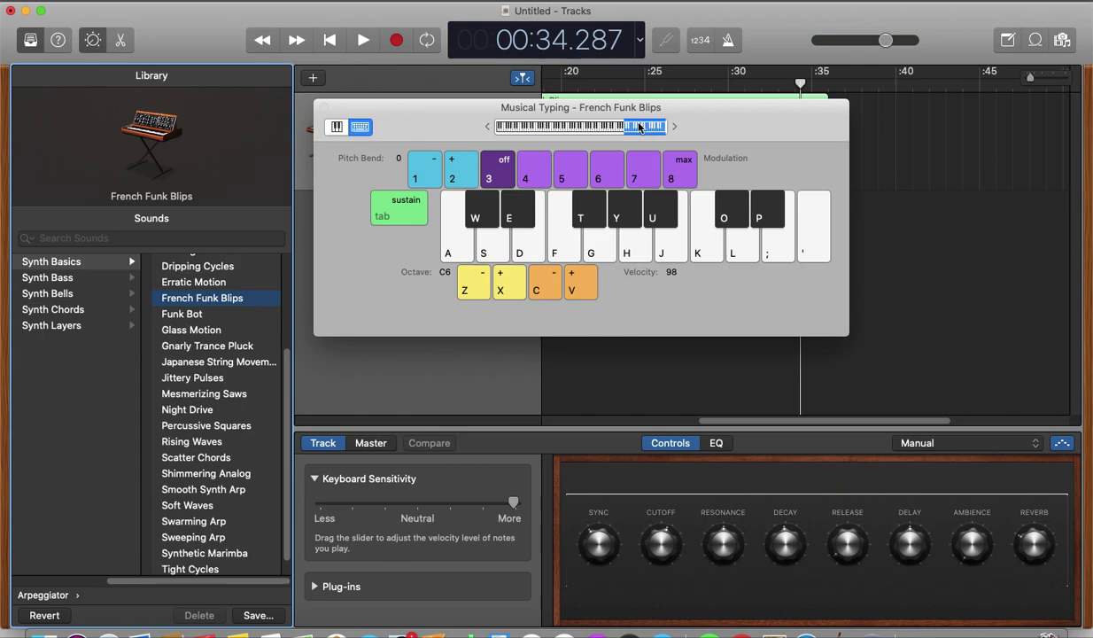
pyautogui.press('h')
# - Drag the horizontal zoom slider left so both French Funk Blips regions fit in view
pyautogui.moveTo(1030, 82); pyautogui.dragTo(1016, 83)
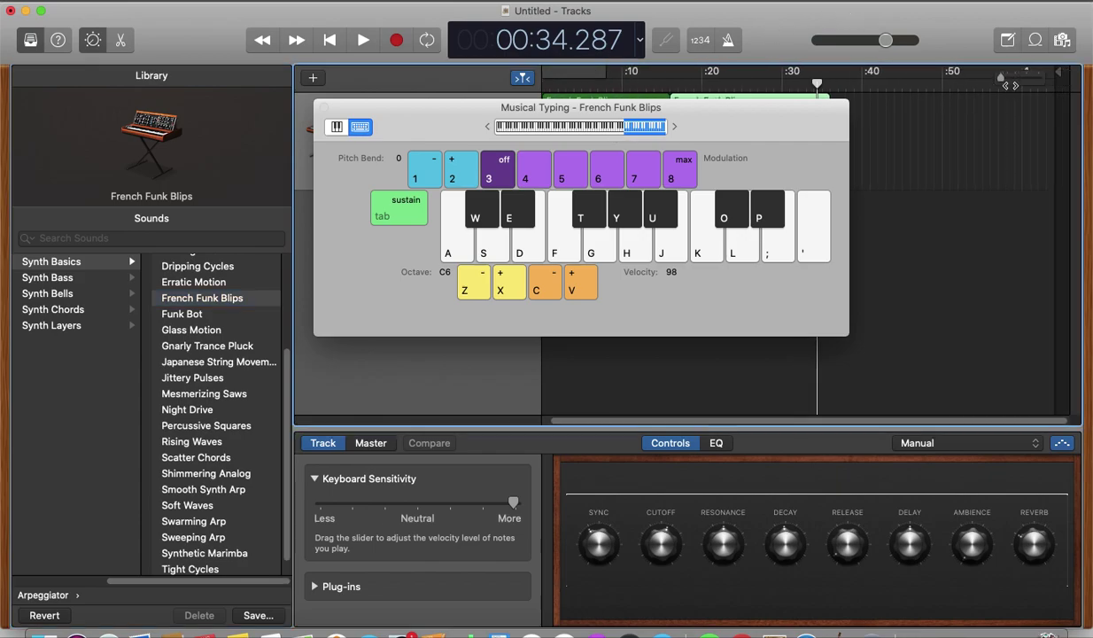